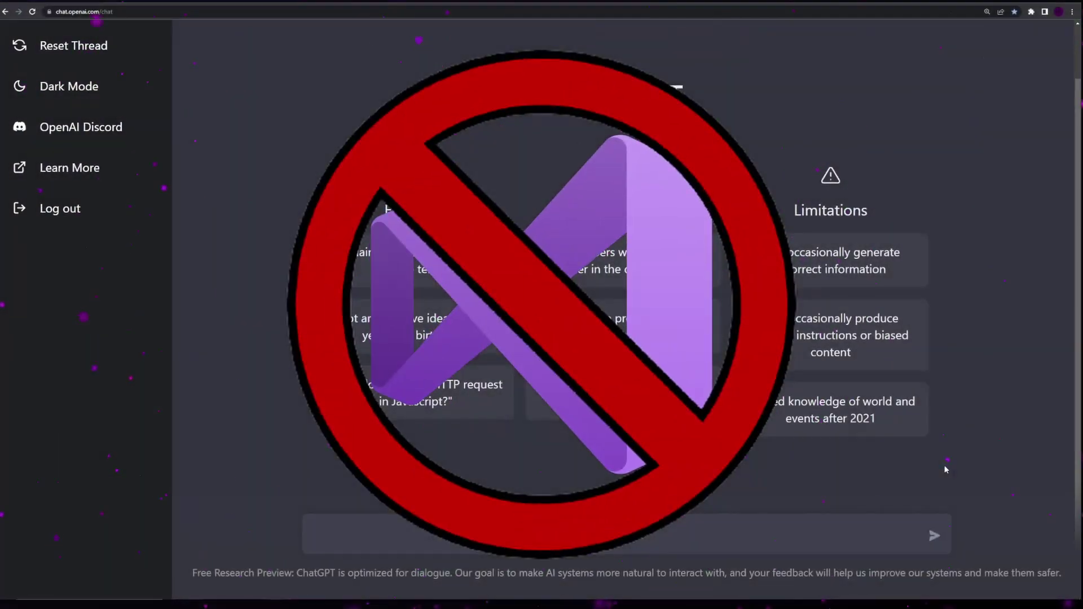
- Ask ChatGPT 'Give me a very simple game idea please!' and 'What should the theme of the game be?'
click(763, 519)
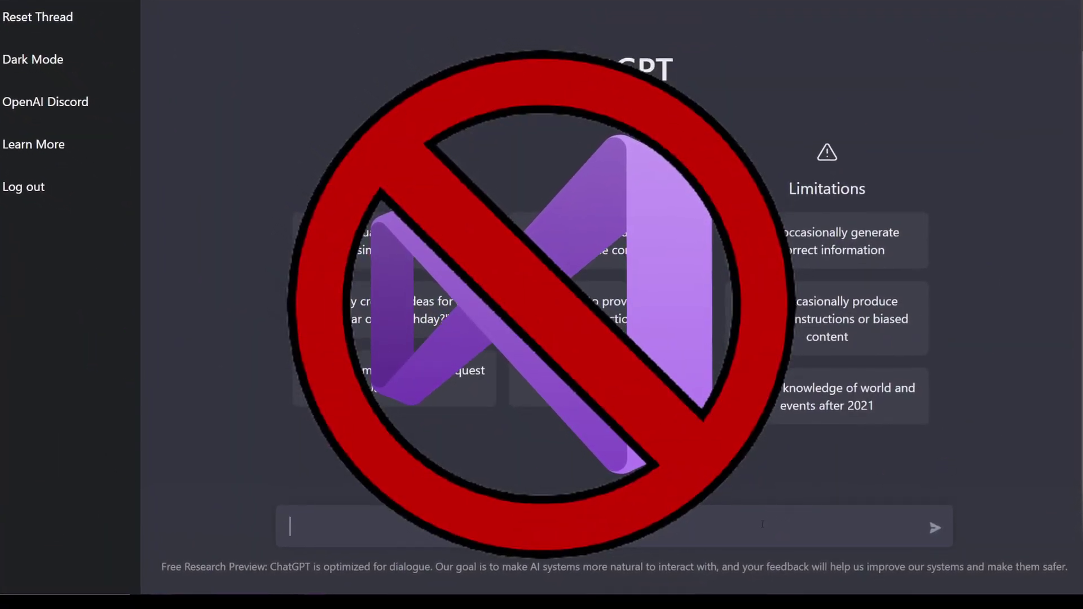
text(Give me)
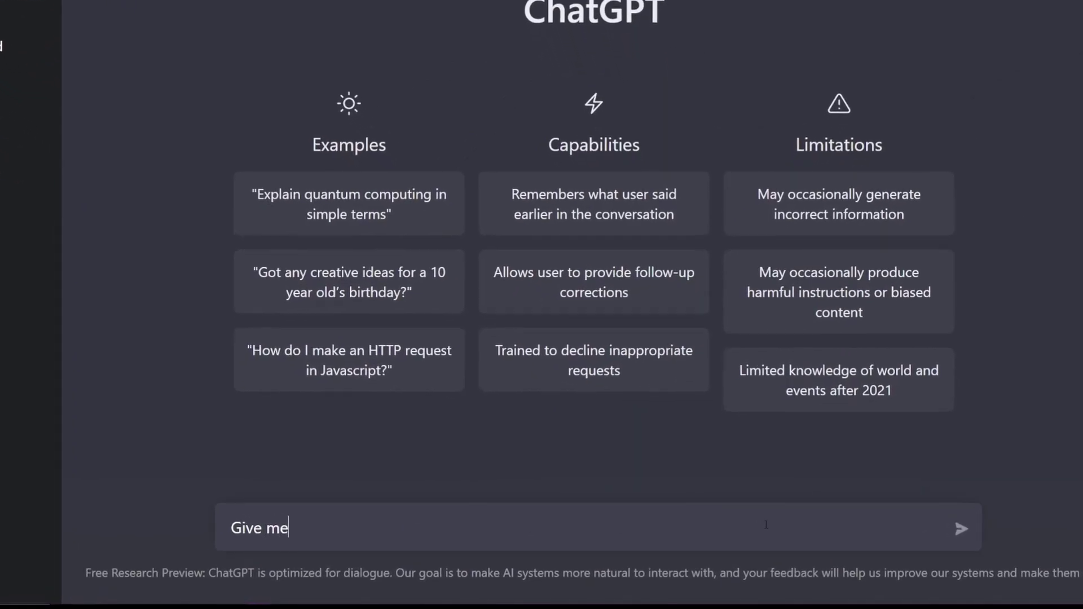
text( a very simple)
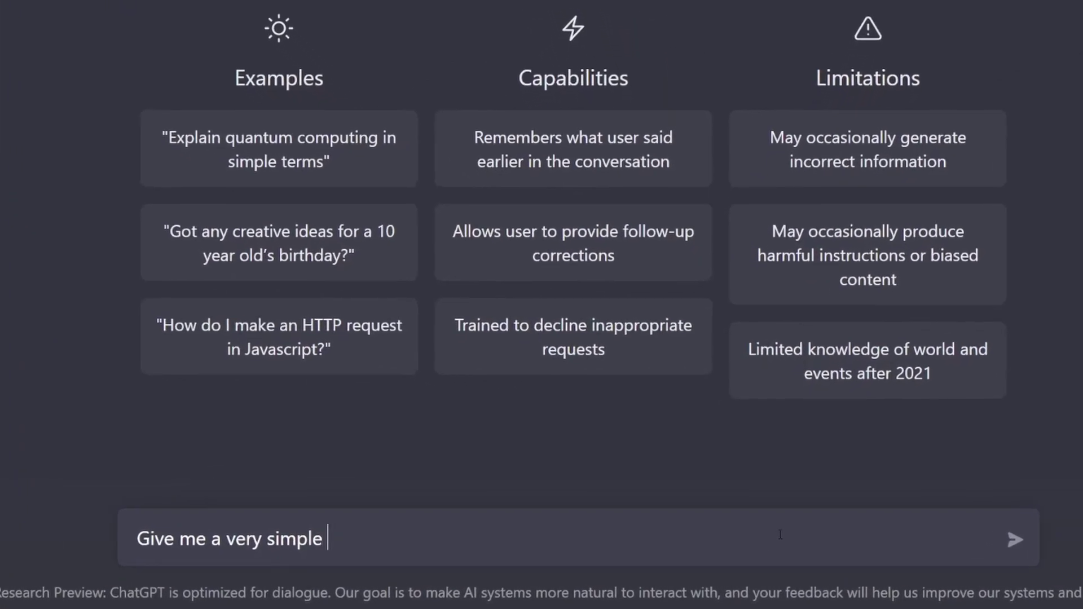
text( game idea ple)
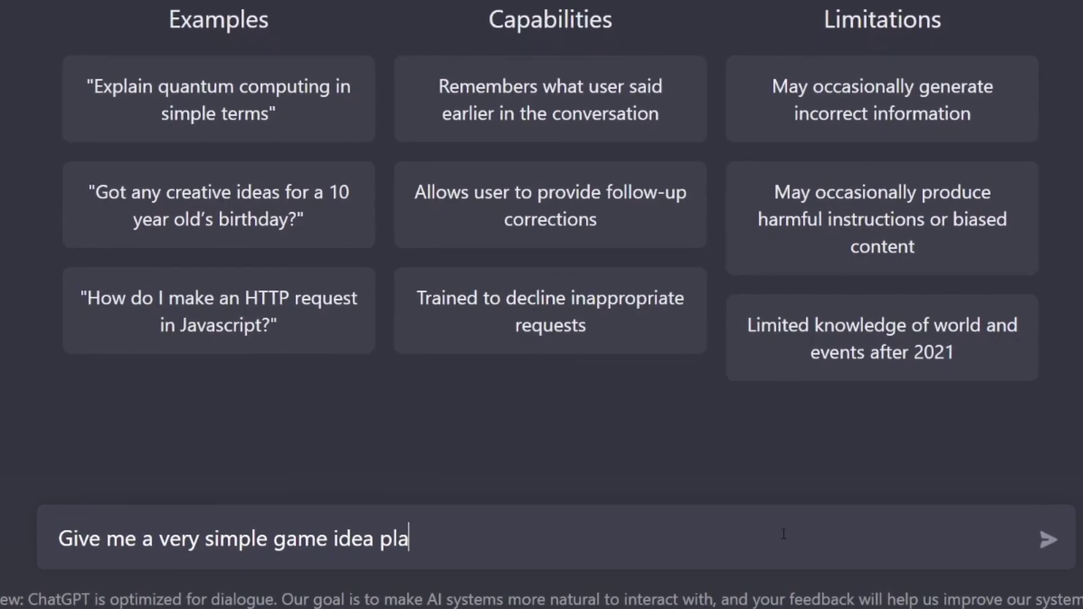
text(as)
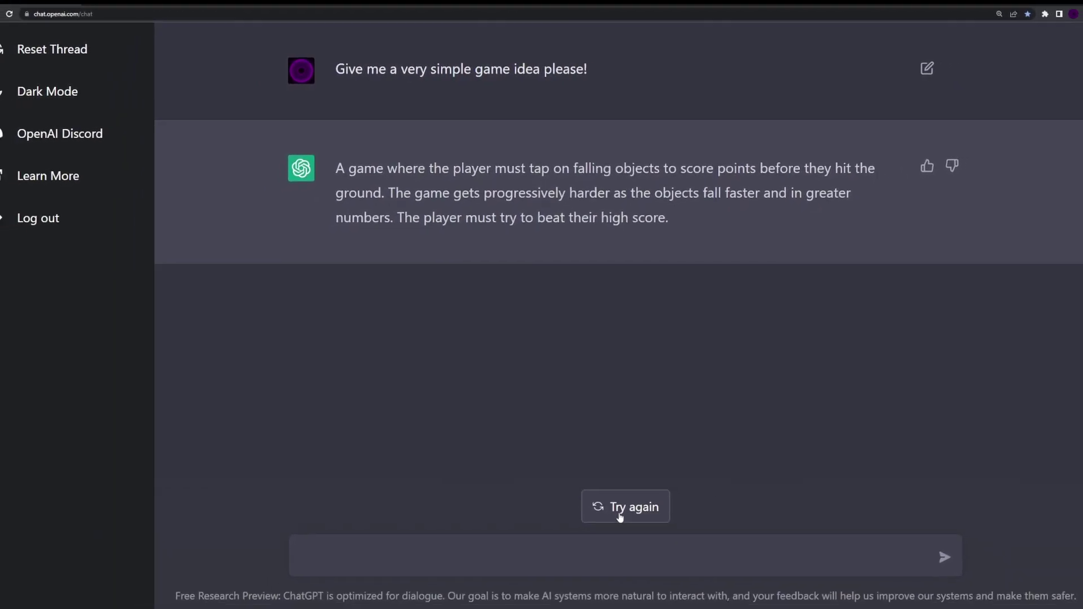
text(What should the theme of the game)
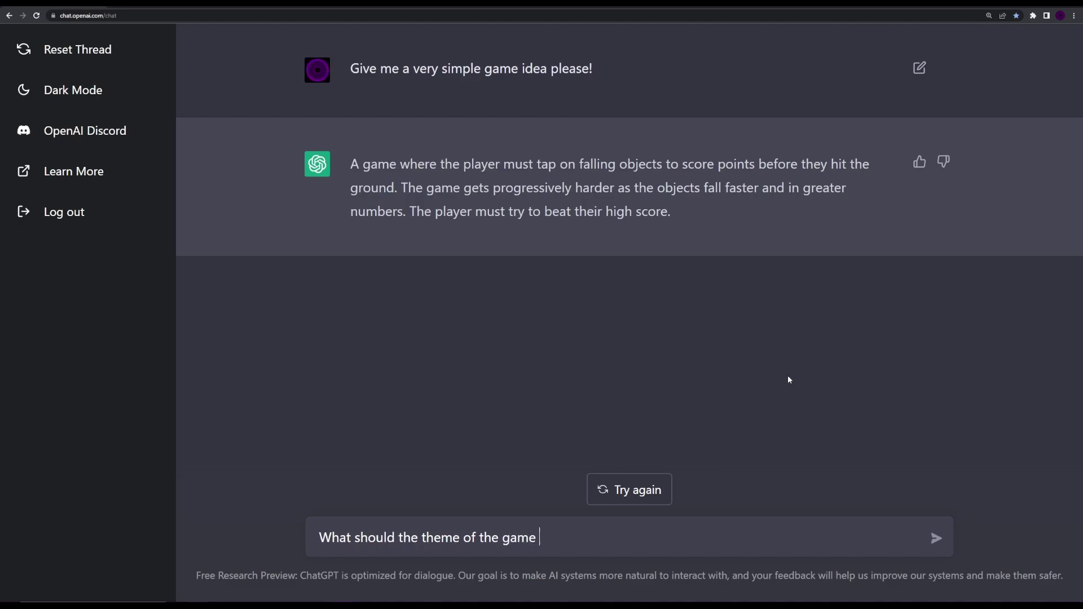
text(be?)
key(Return)
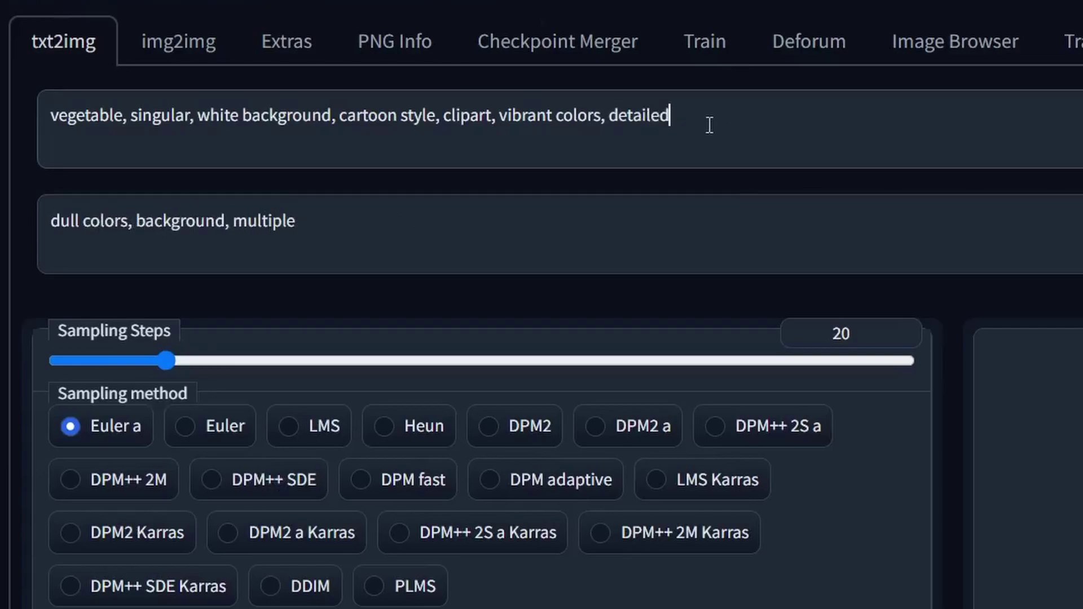
scroll(709, 127, down, 2)
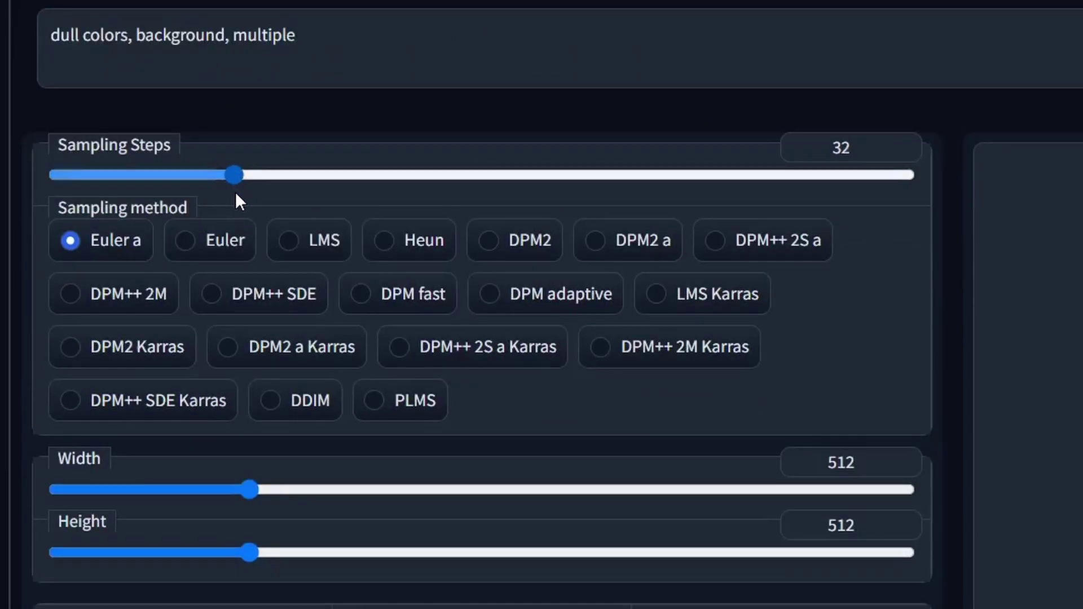
drag(230, 193, 223, 197)
- Switch the Stable Diffusion sampler to Euler
click(246, 241)
scroll(213, 254, down, 2)
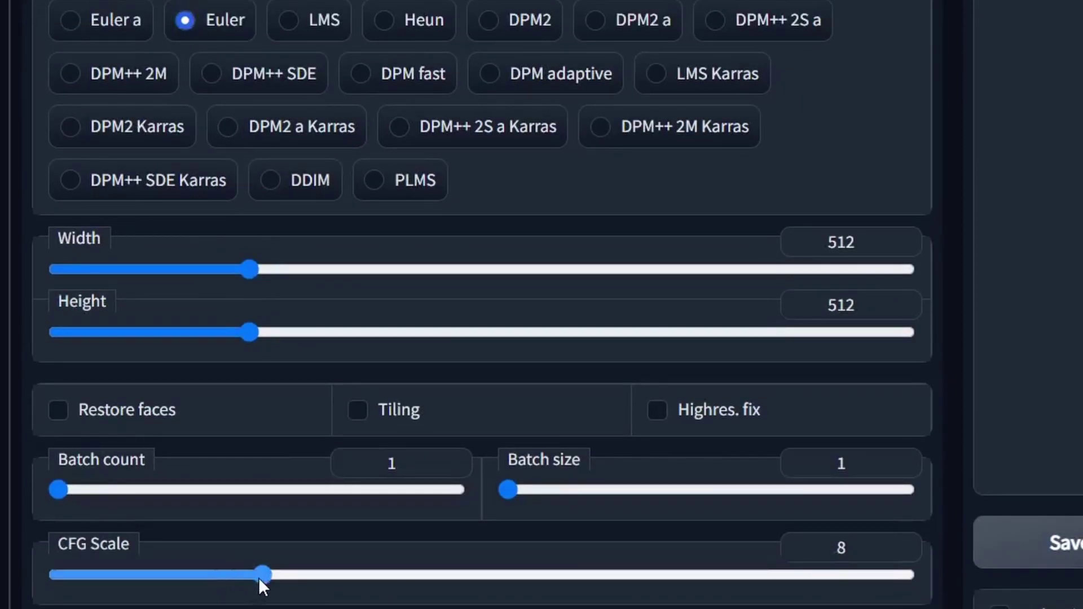
scroll(1025, 307, up, 3)
scroll(1025, 306, up, 2)
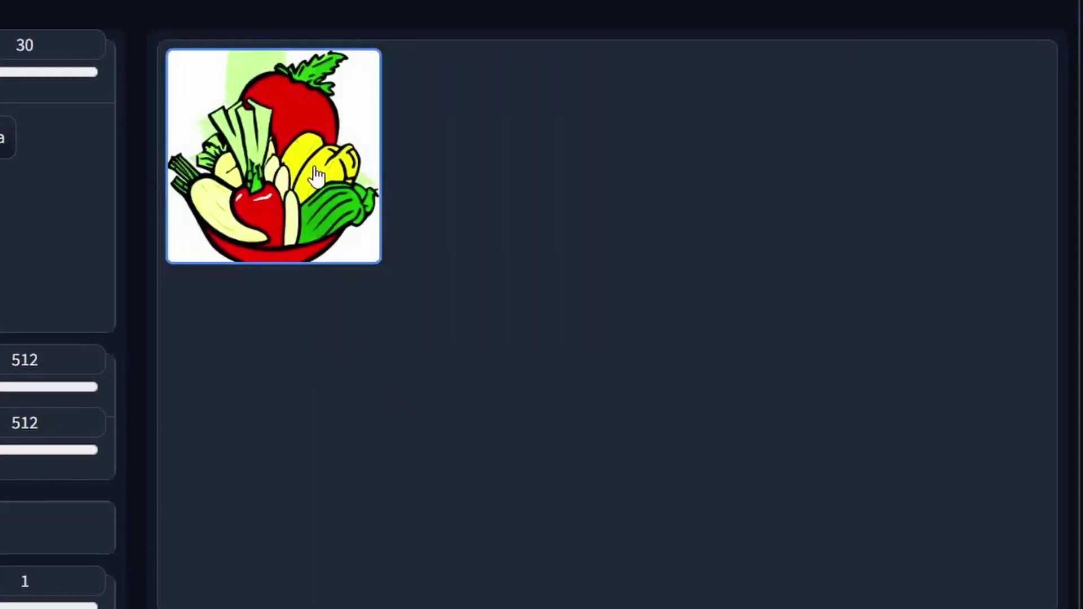
- View the generated vegetable image full size, close it, and select 'vegetable' in the prompt
click(315, 174)
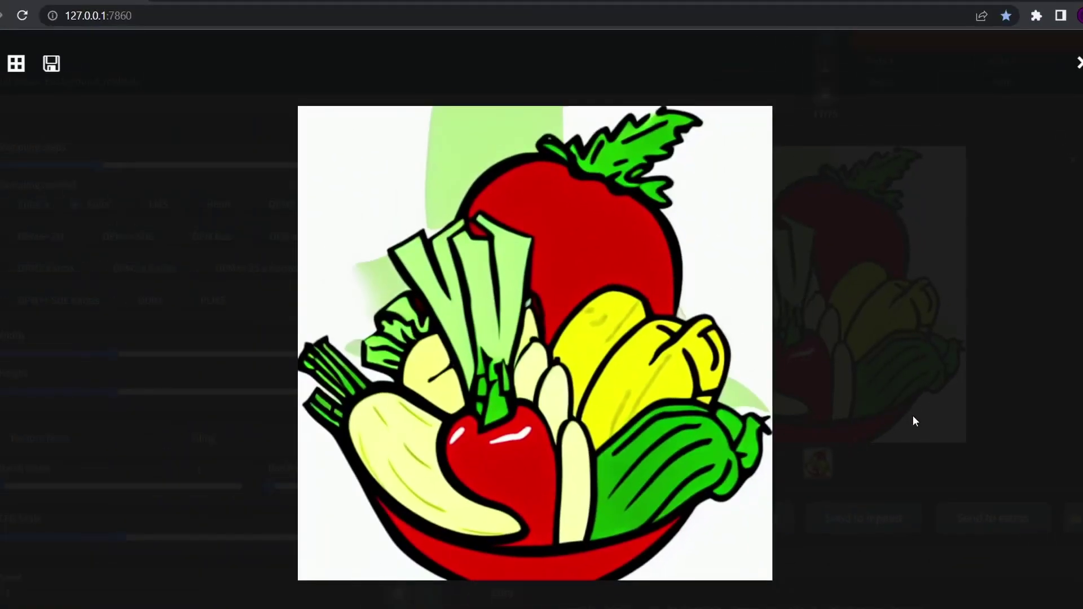
click(891, 407)
double_click(51, 81)
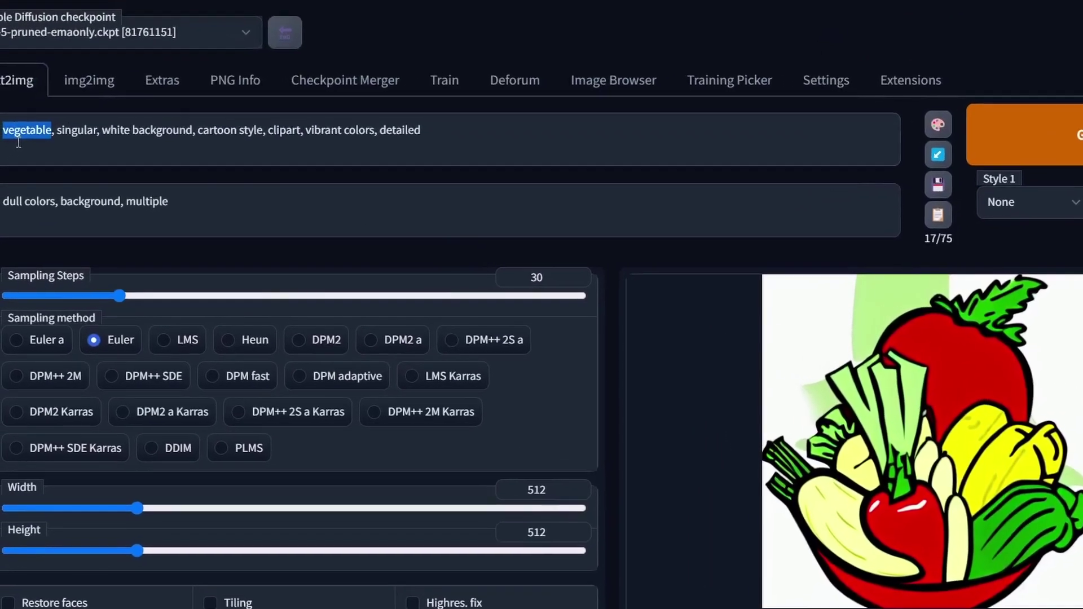
text(a pie)
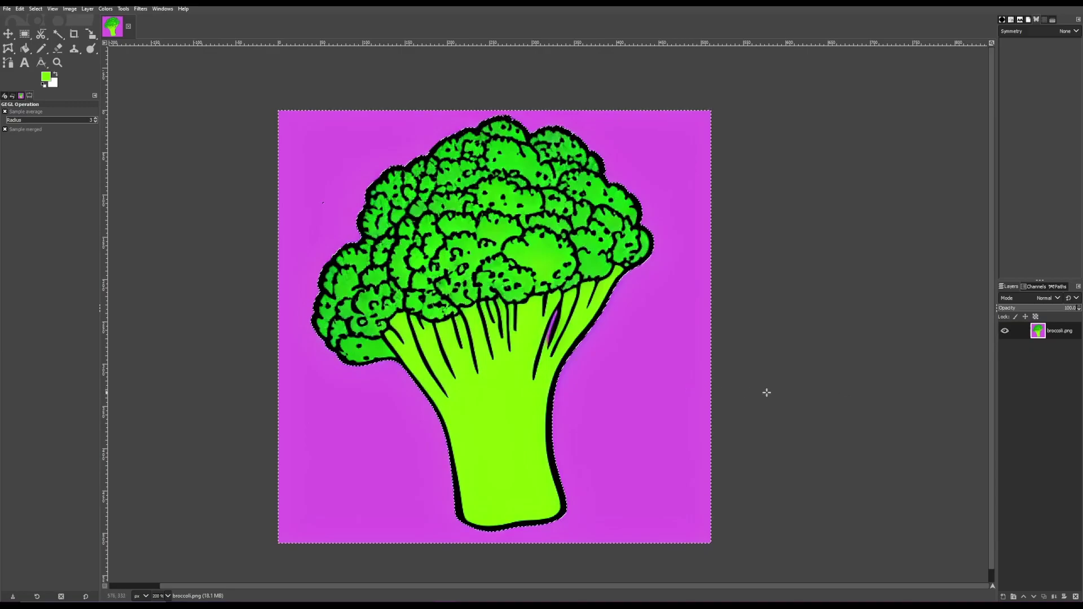
- Delete the selected magenta background so the broccoli sits on transparency
key(Delete)
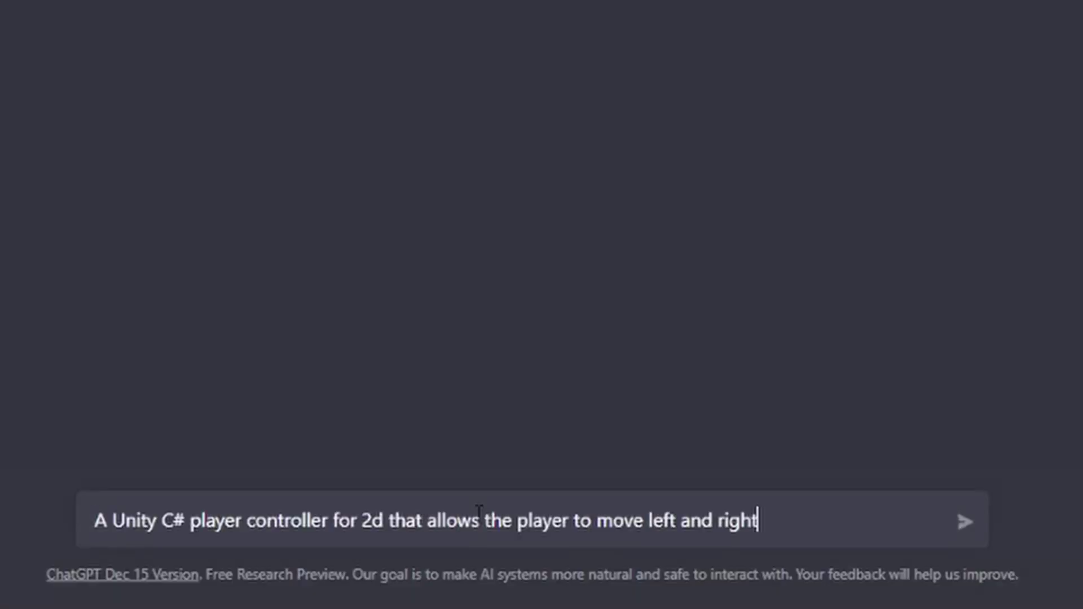
- Get a transform.Translate left-right controller from ChatGPT and paste it over PlayerController.cs
key(Return)
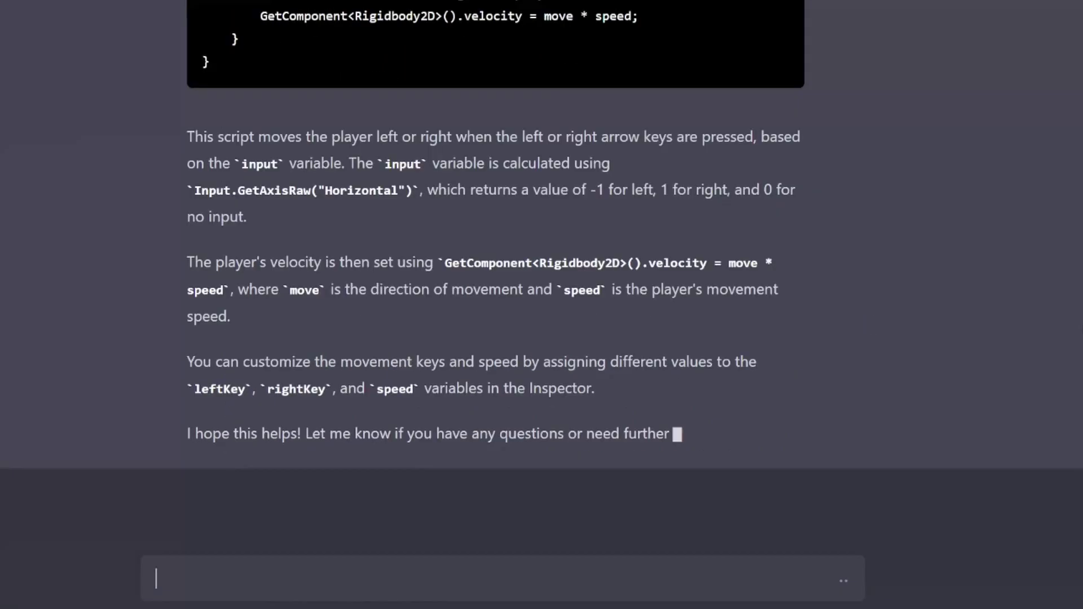
text(using transform.translate)
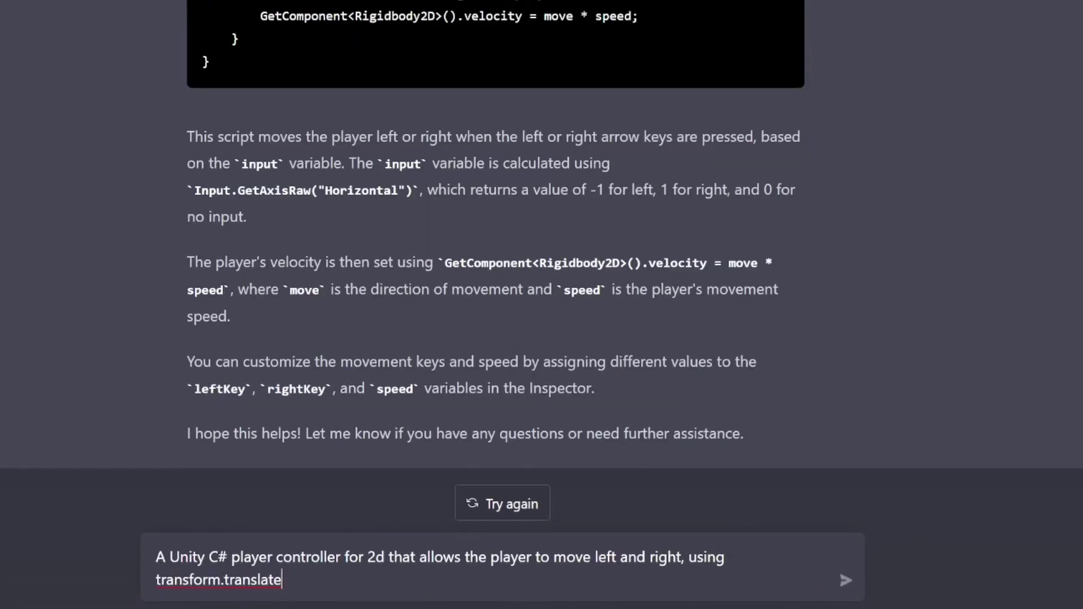
text(s.)
key(Return)
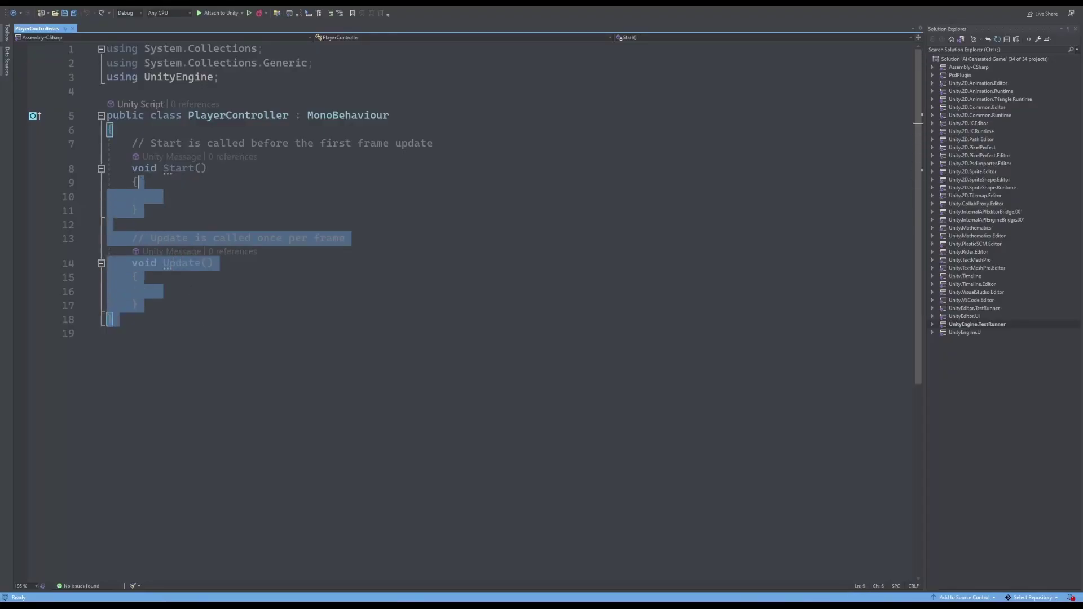
key(shift+Up)
key(shift+Up)
key(shift+Up)
text(using UnityEngine;  public class PlayerController : MonoBehaviour {     // Set these in the Inspector     public float speed = 5f;     public KeyCode leftKey = KeyCode.LeftArrow;     public KeyCode rightKey = KeyCode.RightArrow;     public float minX = -5f;     public float maxX = 5f;      // Update is called once per frame     void Update()     {         // Get input         float input = 0f;         if (Input.GetKey(leftKey))         {             input = -1f;         }         else if (Input.GetKey(rightKey))         {             input = 1f;         }          // Calculate move direction and set velocity         Vector2 move = transform.right * input;         transform.Translate(move * speed * Time.deltaTime);          // Clamp position to within min and max x values         Vector3 position = transform.position;         position.x = Mathf.Clamp(position.x, minX, maxX);         transform.position = position;     } })
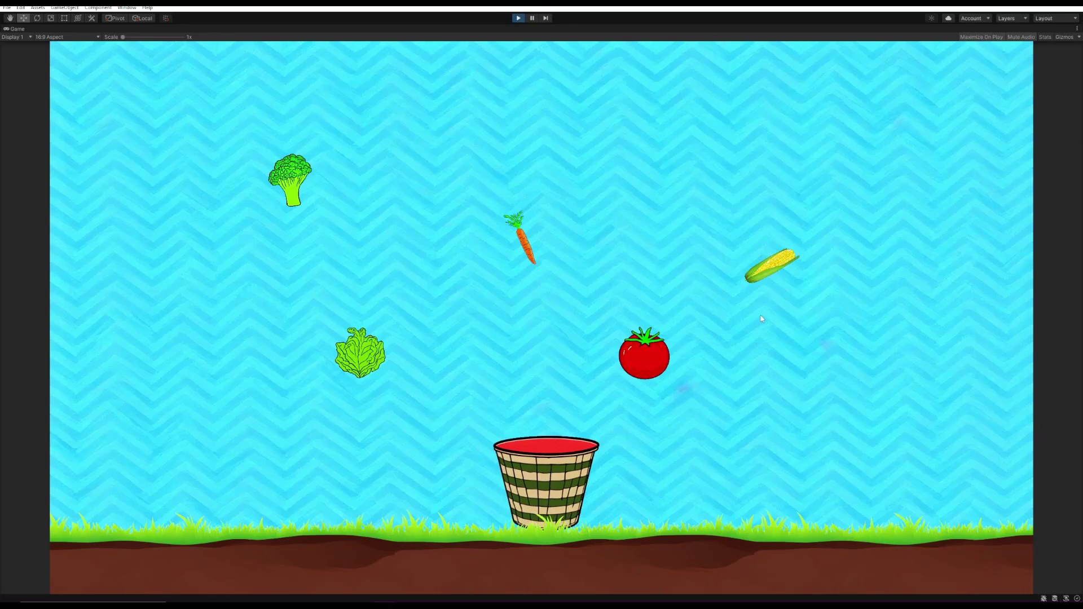
- Slide the basket right and left with the arrow keys in Play mode
key(Right)
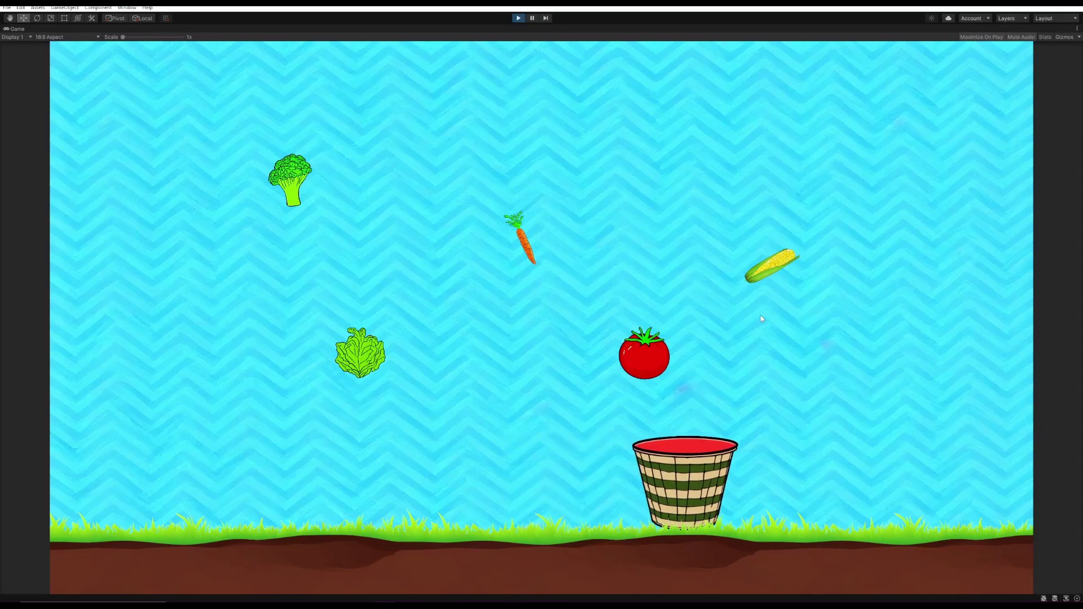
key(Left)
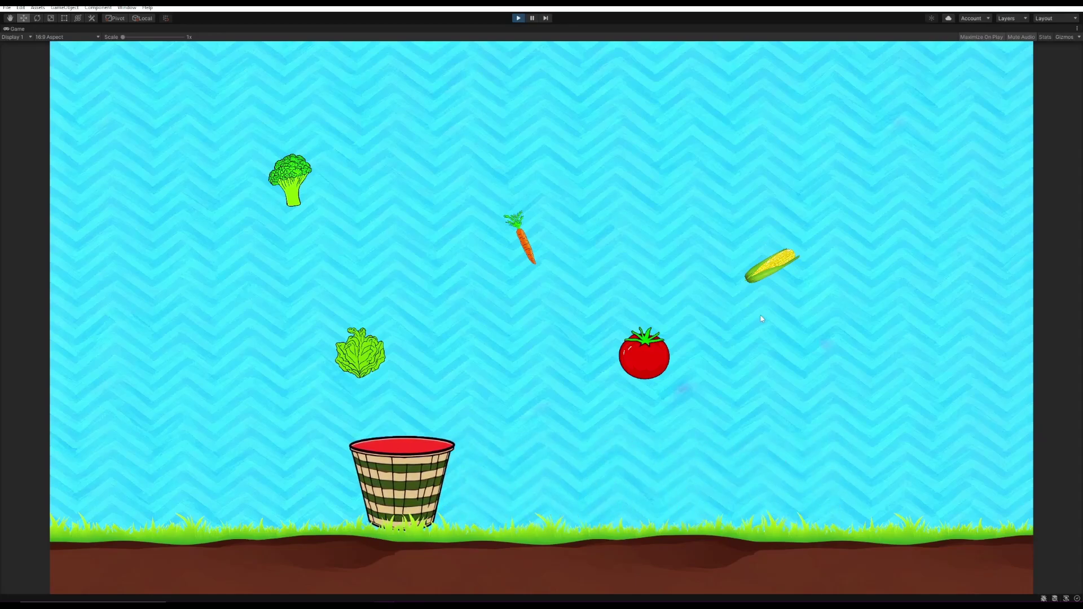
key(Left)
key(Right)
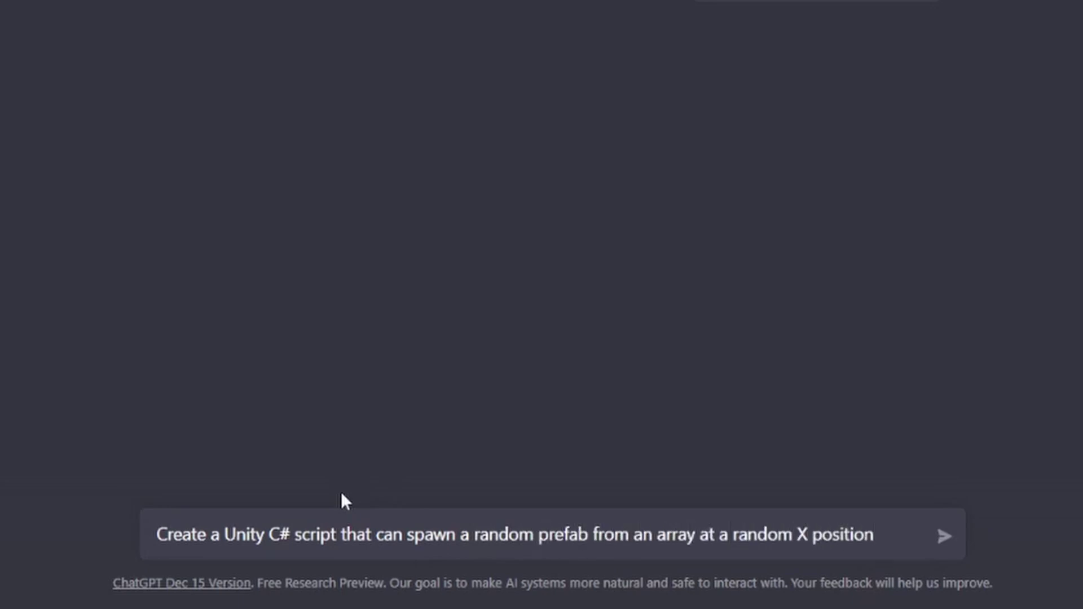
text( within a range and a set Y positin)
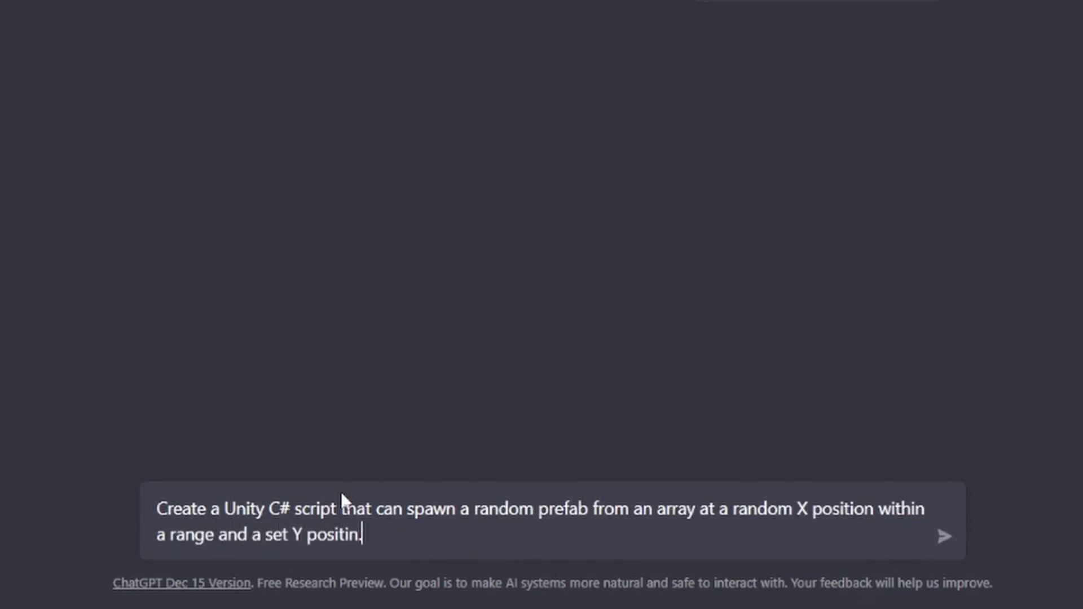
- Fix the 'position' typo and send the random-prefab spawner request to ChatGPT
key(BackSpace)
text(on.)
key(Return)
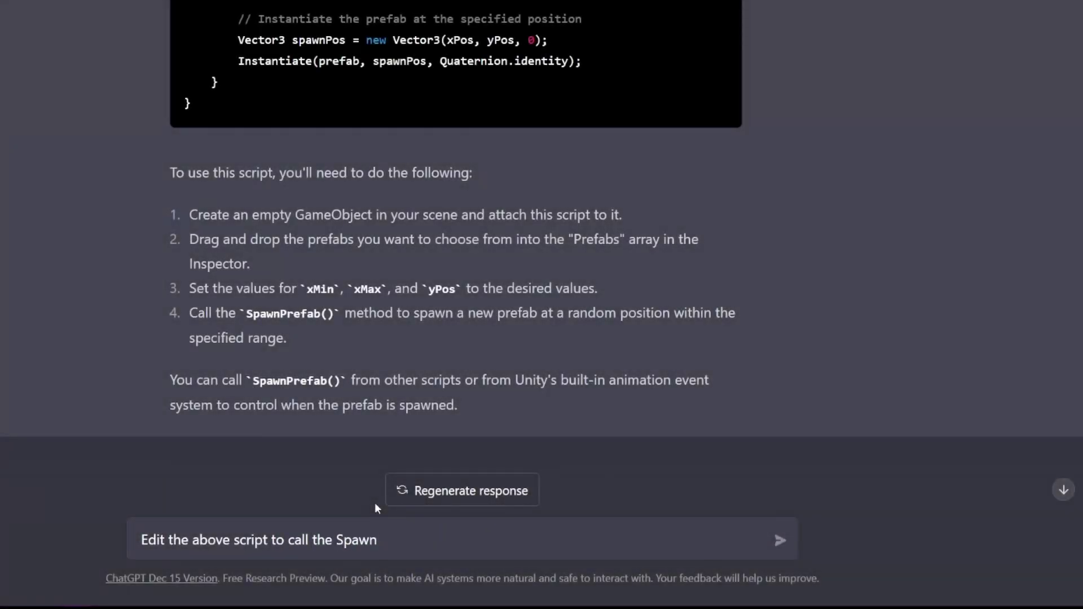
text(Prefab() method every random amount of time within a range)
- Send the request to call SpawnPrefab() after a random interval within a range
key(Return)
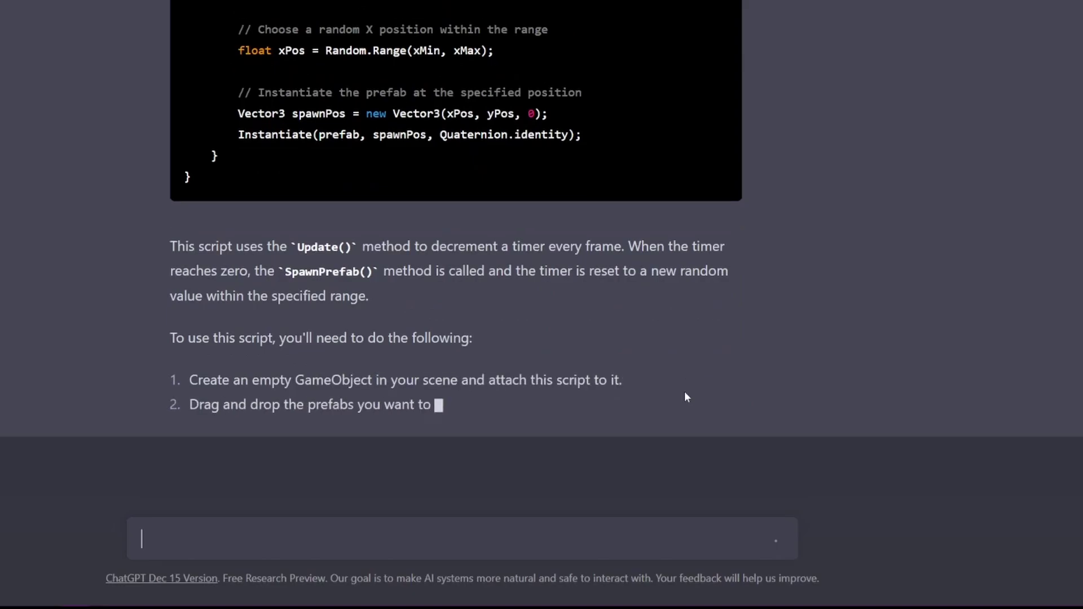
ctrl+scroll(416, 186, down, 3)
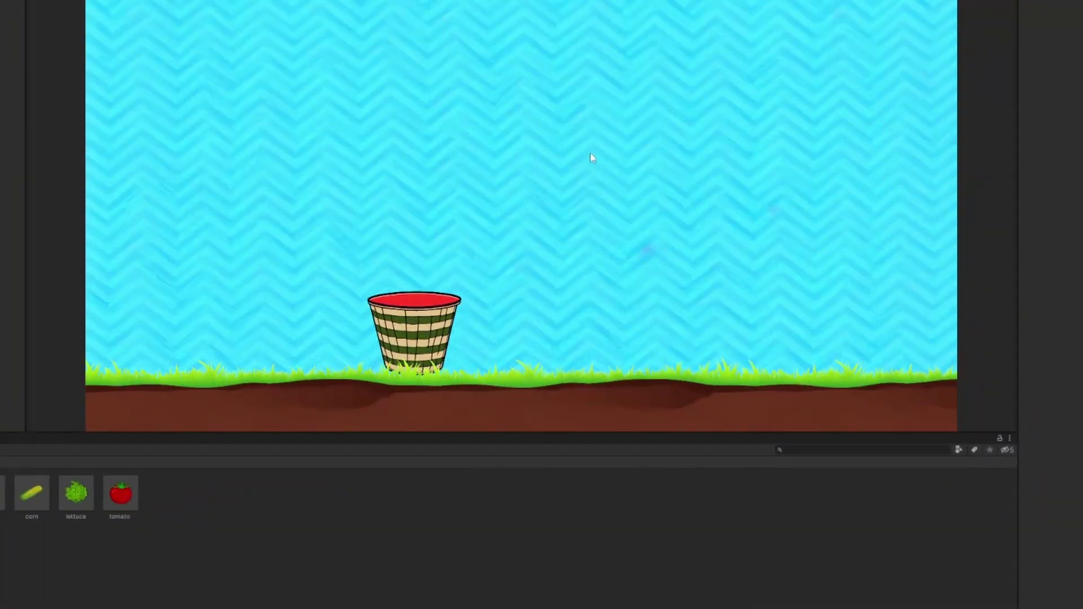
- Steer the basket with the arrow keys under the falling tomato, lettuce and carrot
key(Right)
key(Left)
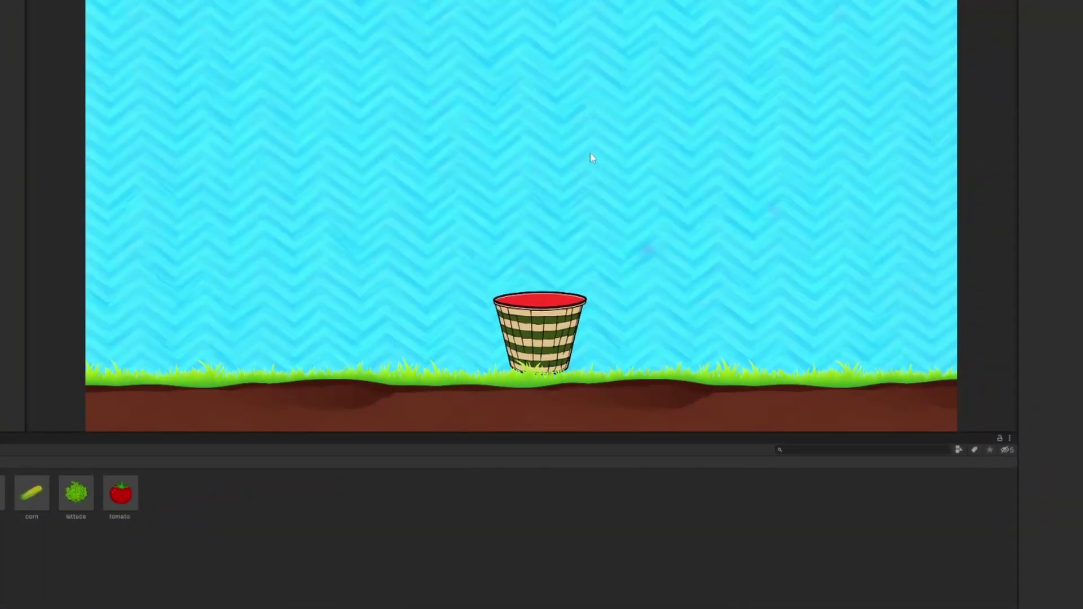
key(Right)
key(Left)
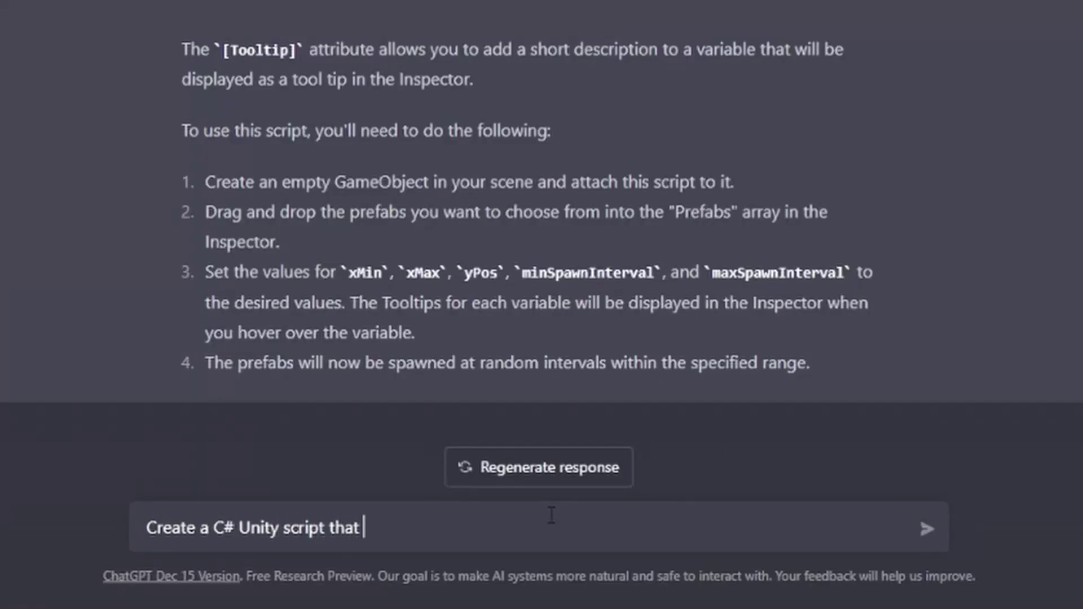
- Edit and send the request for a script that destroys Veggie-tagged objects and raises the score
key(BackSpace)
text(hits the trigger collider 2D and has the tag)
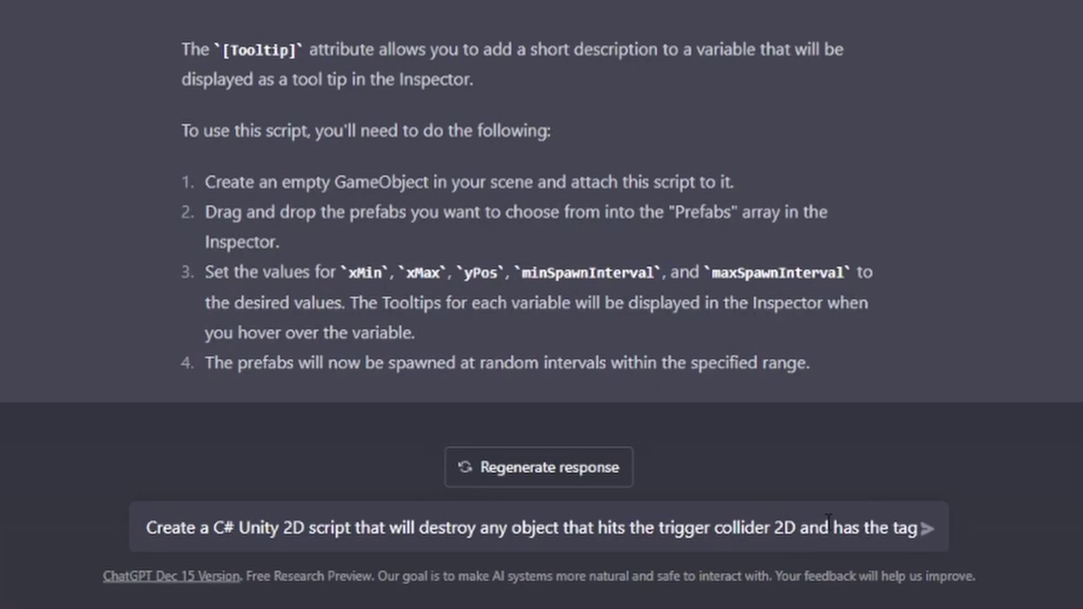
text( "Veggie". When the object gets destroyed, add 1 to a score variable t)
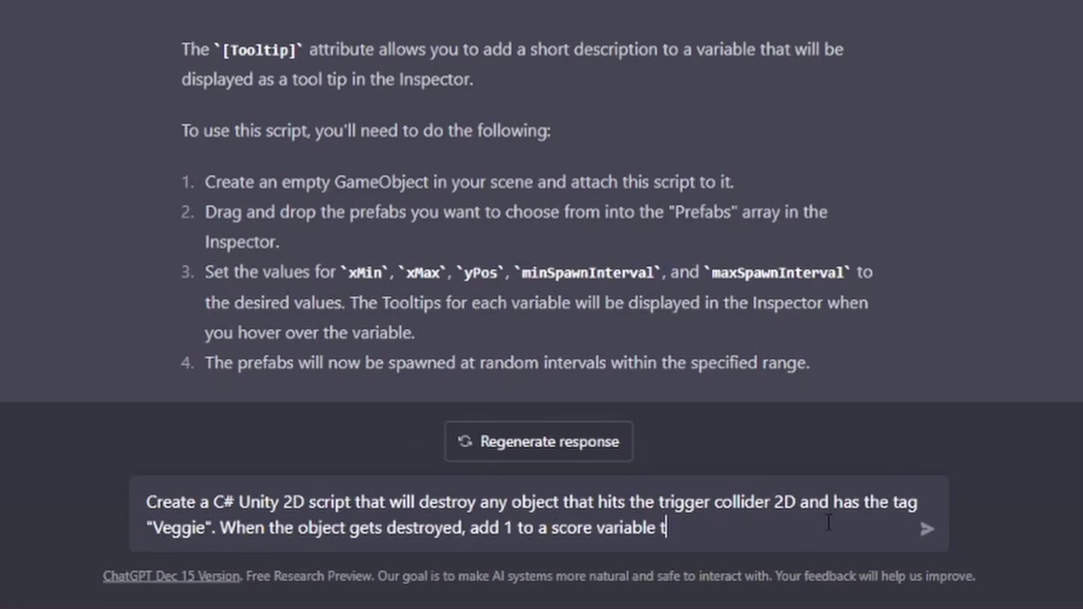
text( TextMeshProUGUI object.)
key(Return)
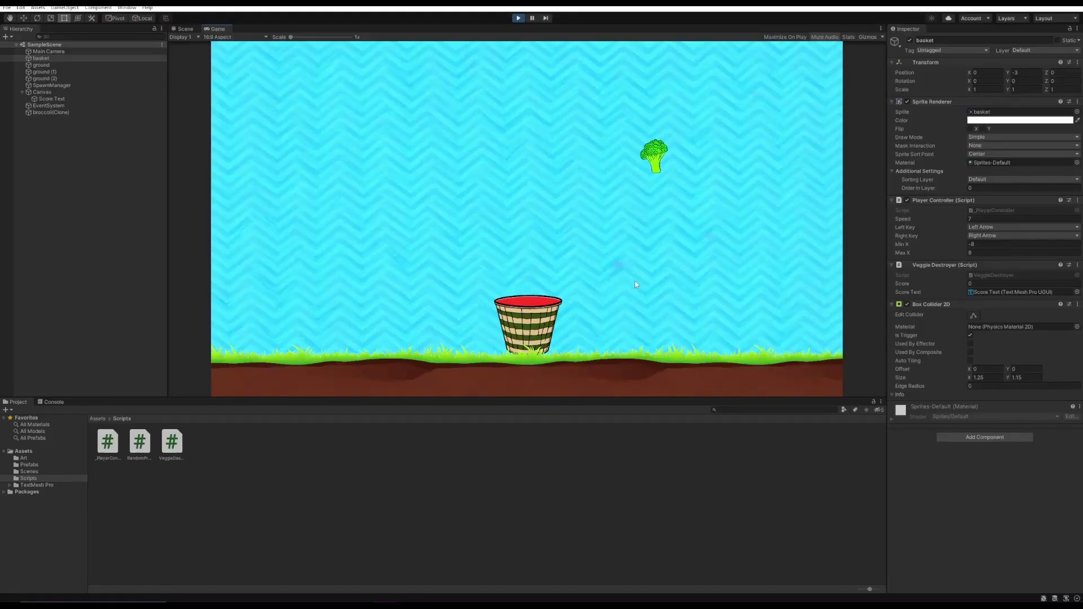
- Catch falling vegetables, including the corn, with the arrow keys, then send ChatGPT the scene-reset request
key(Right)
key(Left)
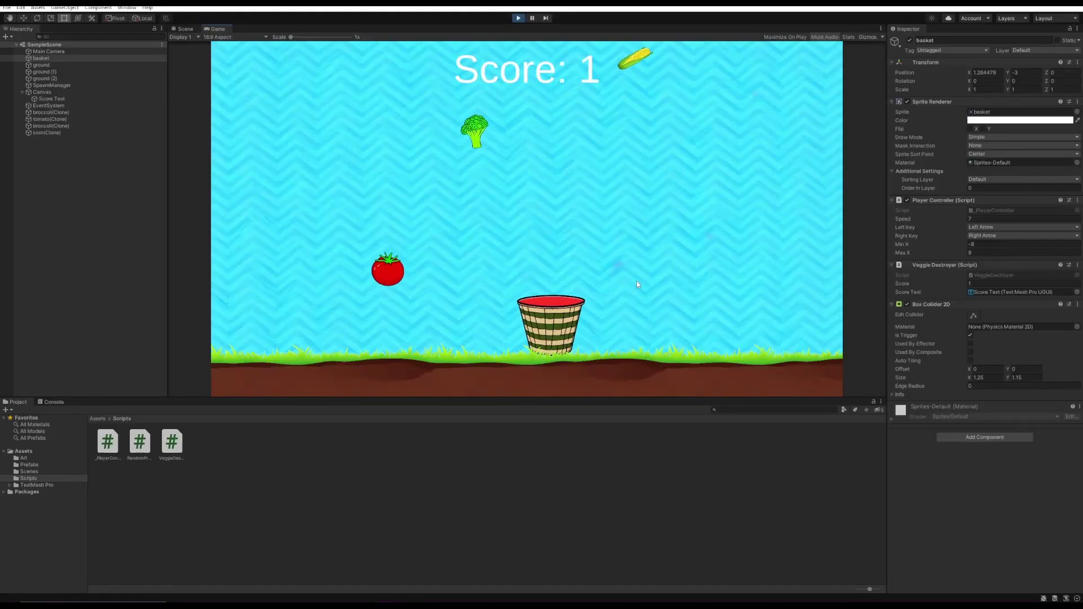
key(Right)
key(Left)
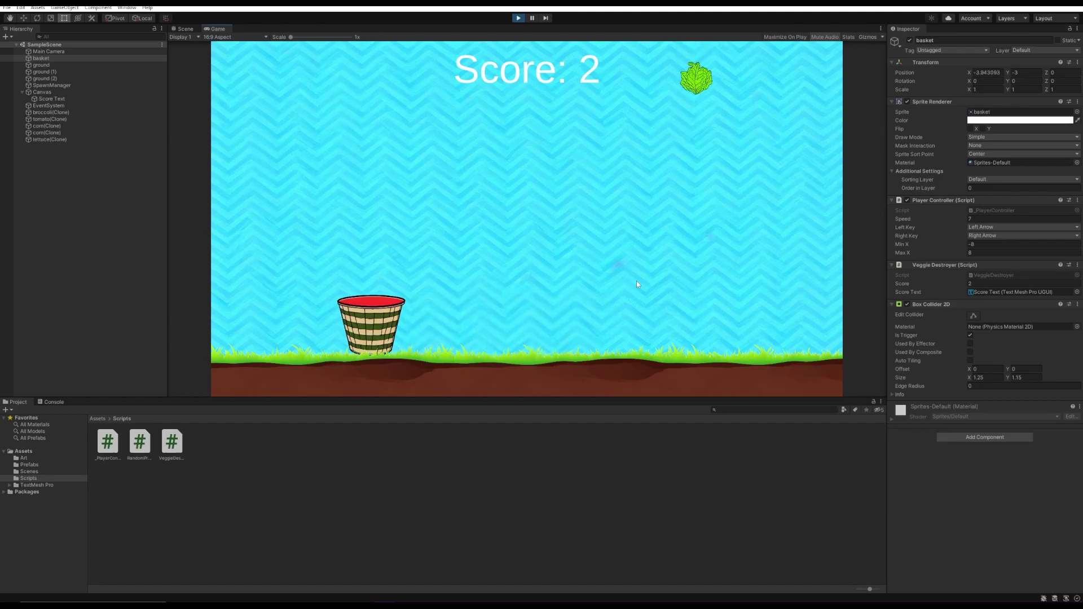
key(Right)
key(Left)
key(Right)
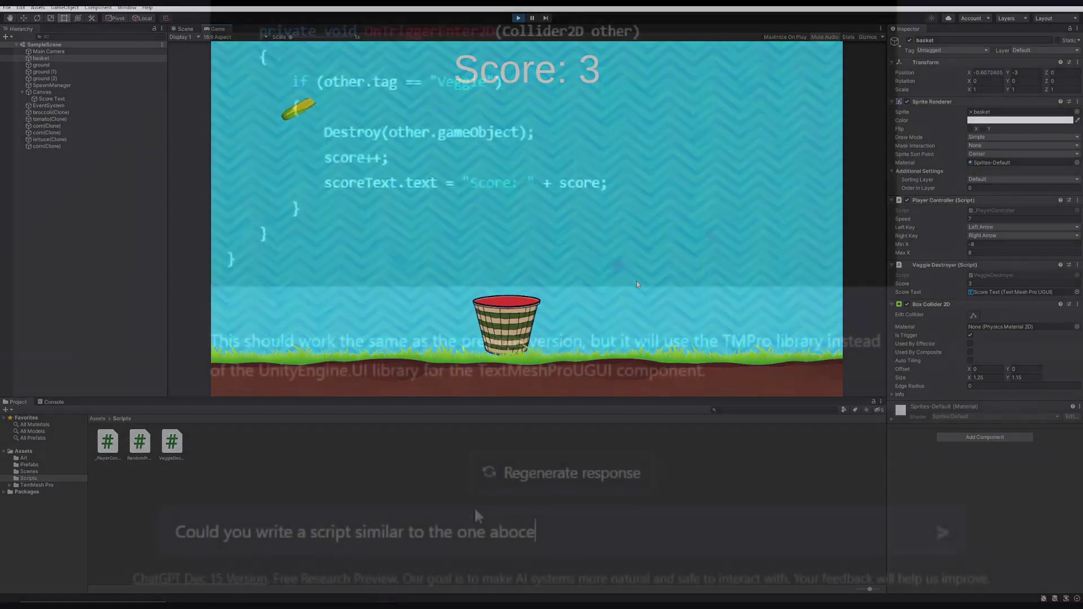
text(but instead of ad)
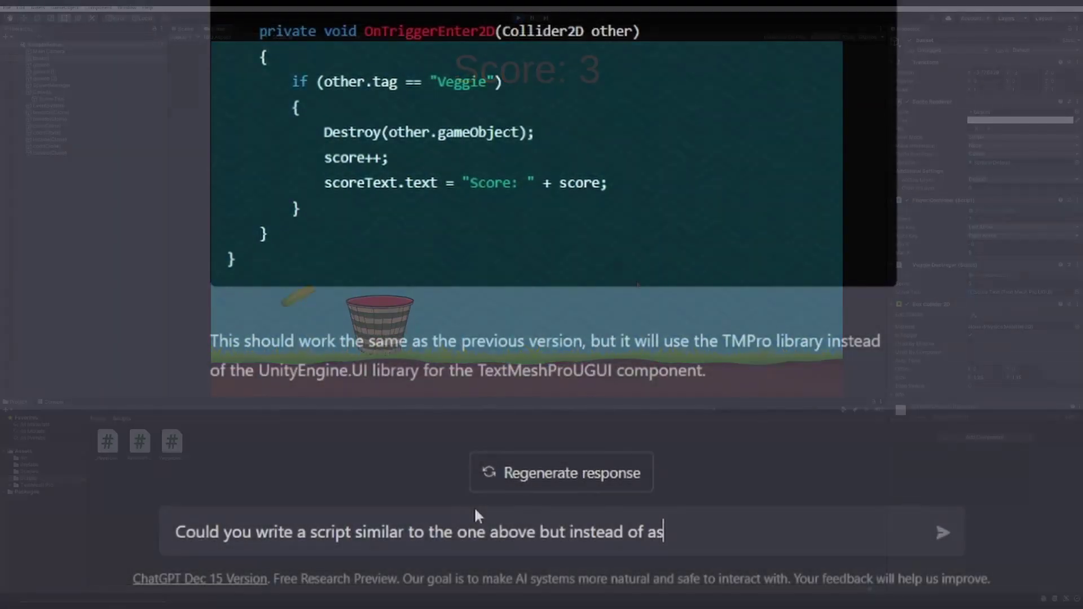
text(ding score it just resets the scene?)
key(Return)
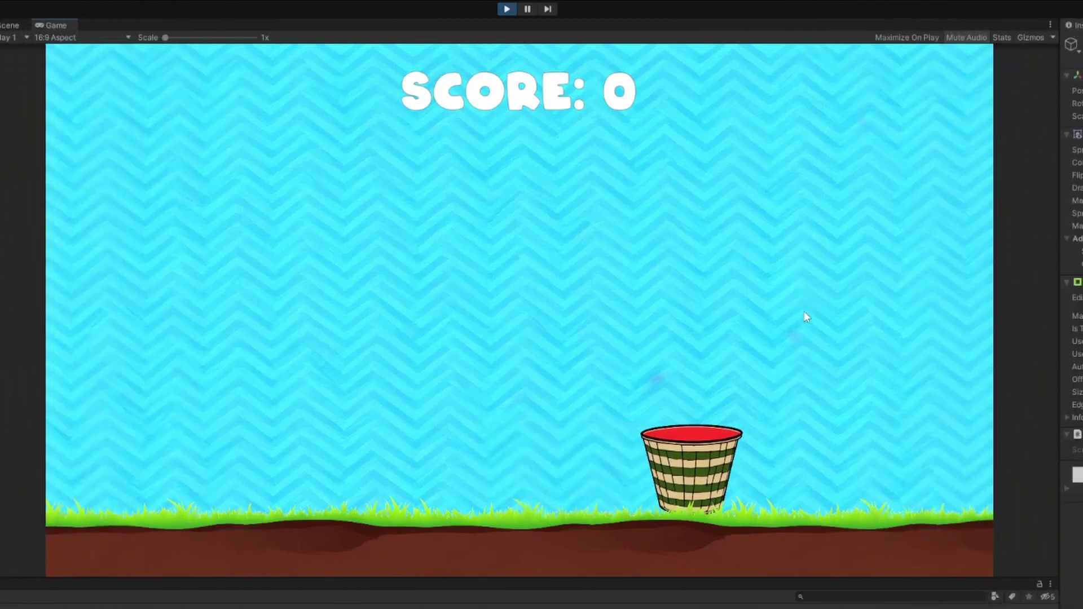
- Catch the first lettuce, carrot and broccoli to raise the score
key(Right)
key(Left)
key(Right)
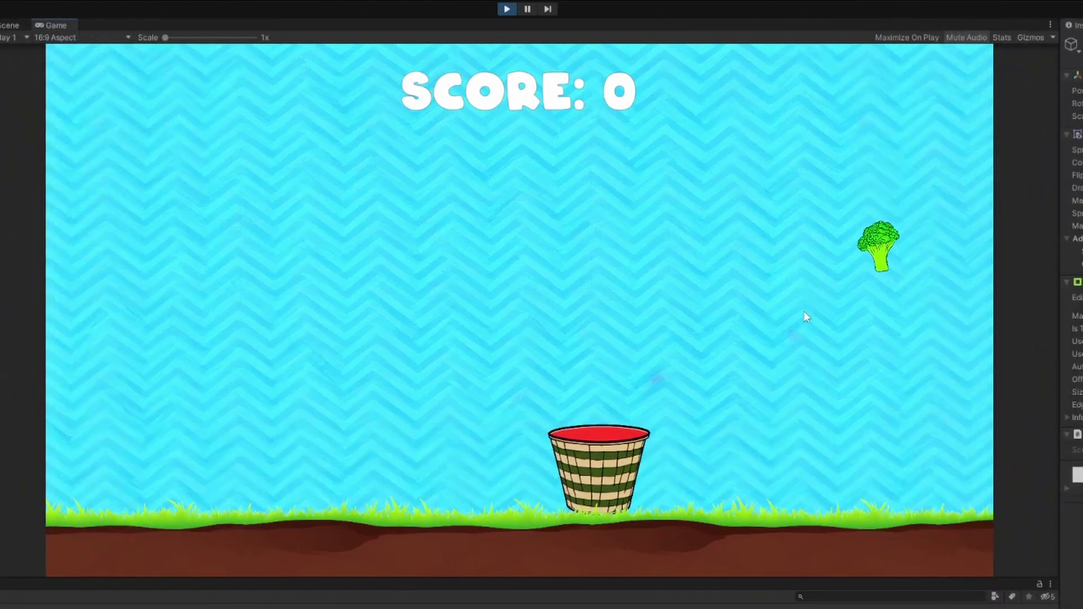
key(Left)
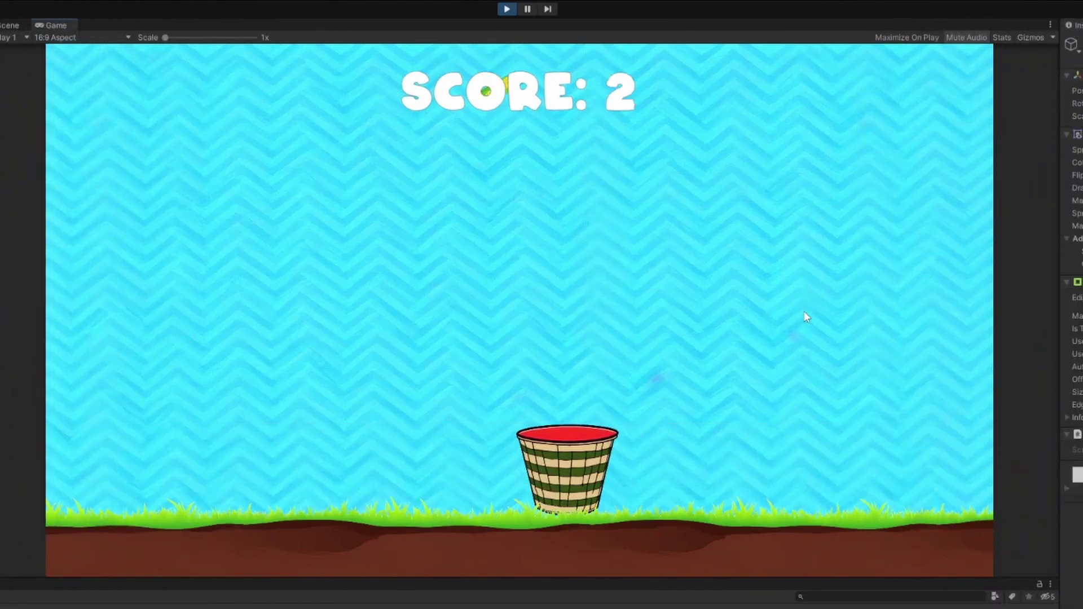
key(Left)
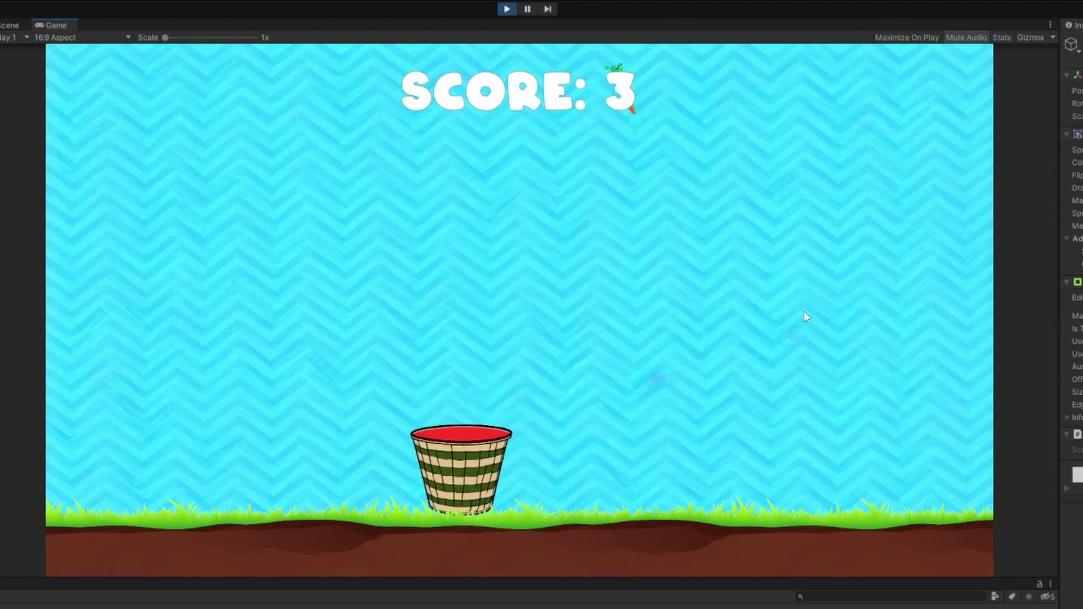
key(Right)
key(Right)
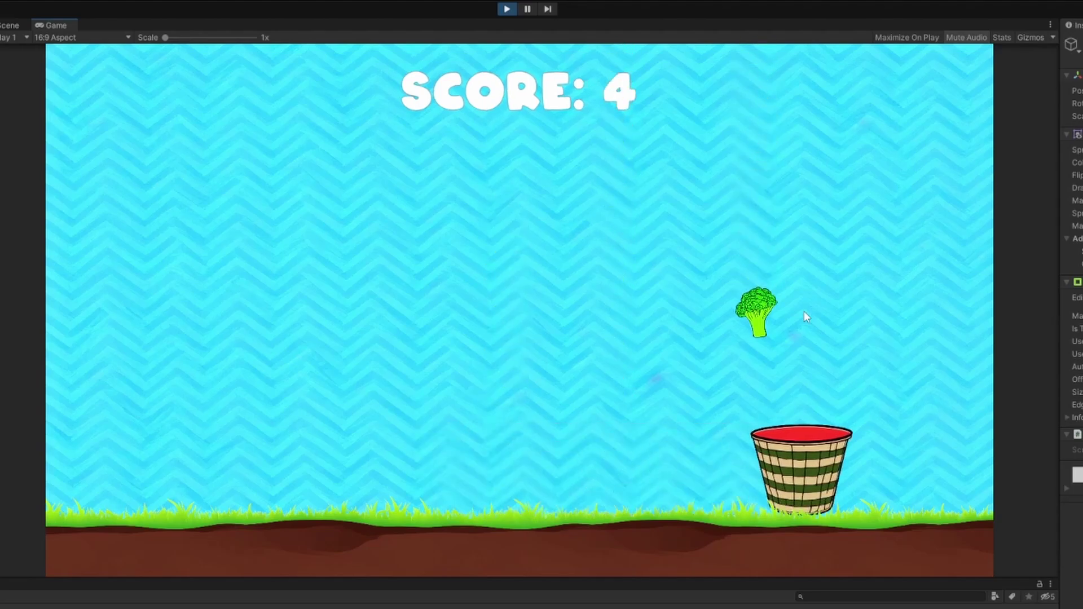
key(Left)
key(Right)
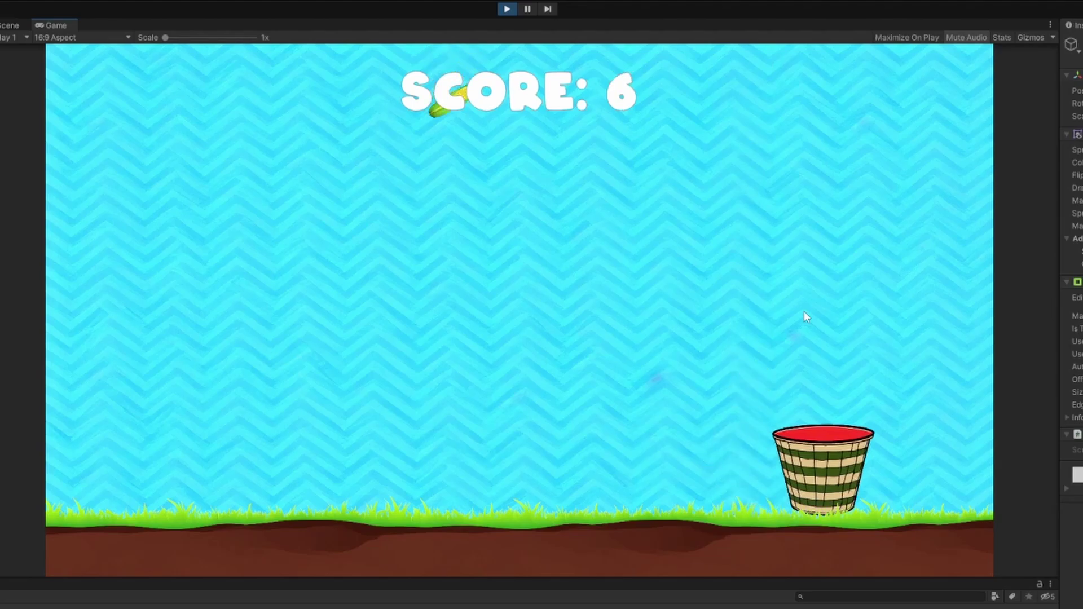
- Let a vegetable drop so the scene resets the score to zero
key(Left)
key(Right)
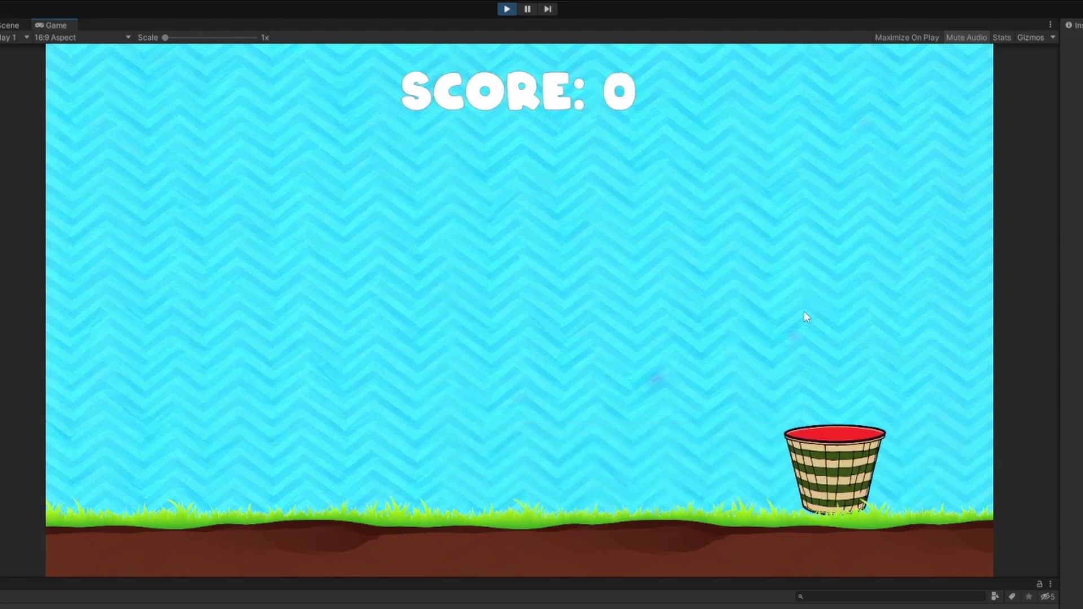
key(Left)
key(Right)
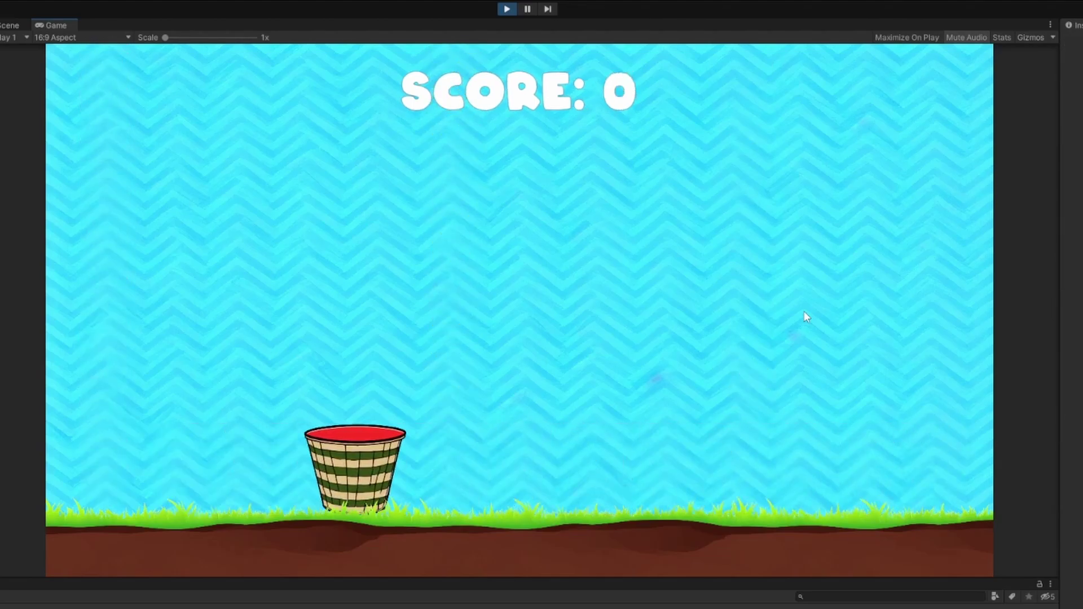
- After the reset, steer the basket under the falling broccoli and following vegetables
key(Right)
key(Left)
key(Left)
key(Right)
key(Left)
key(Right)
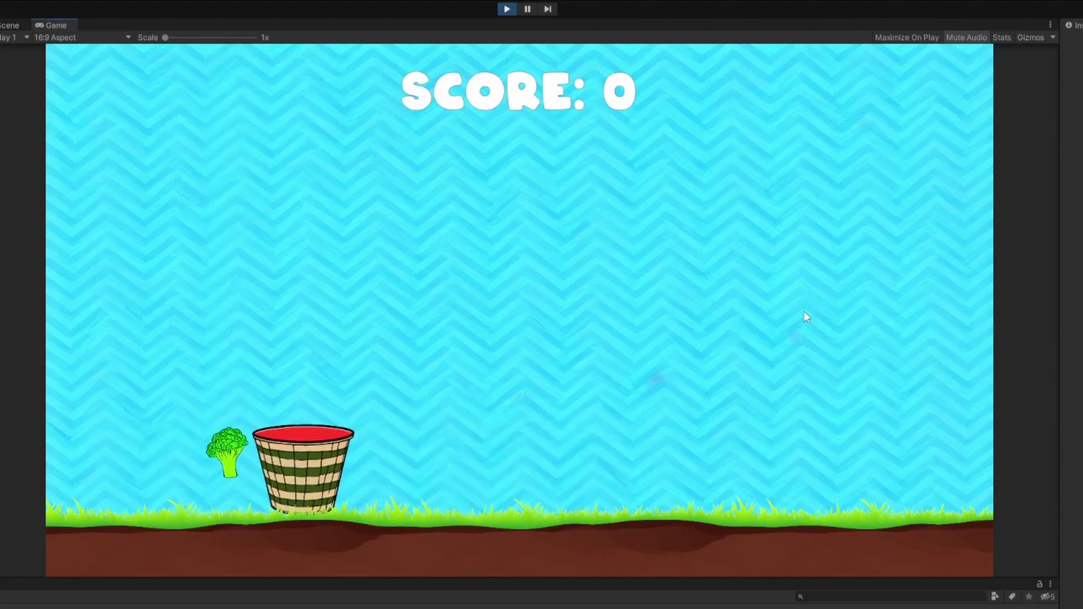
key(Left)
key(Right)
key(Left)
key(Right)
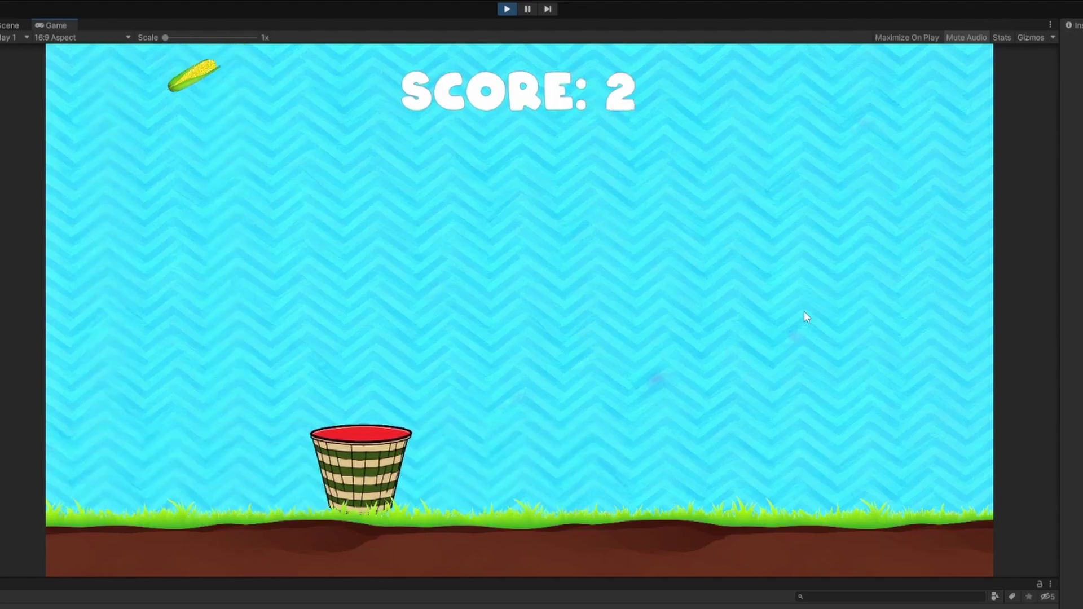
- Keep catching vegetables, including the carrot and tomato, bringing the score back to three
key(Right)
key(Left)
key(Left)
key(Right)
key(Right)
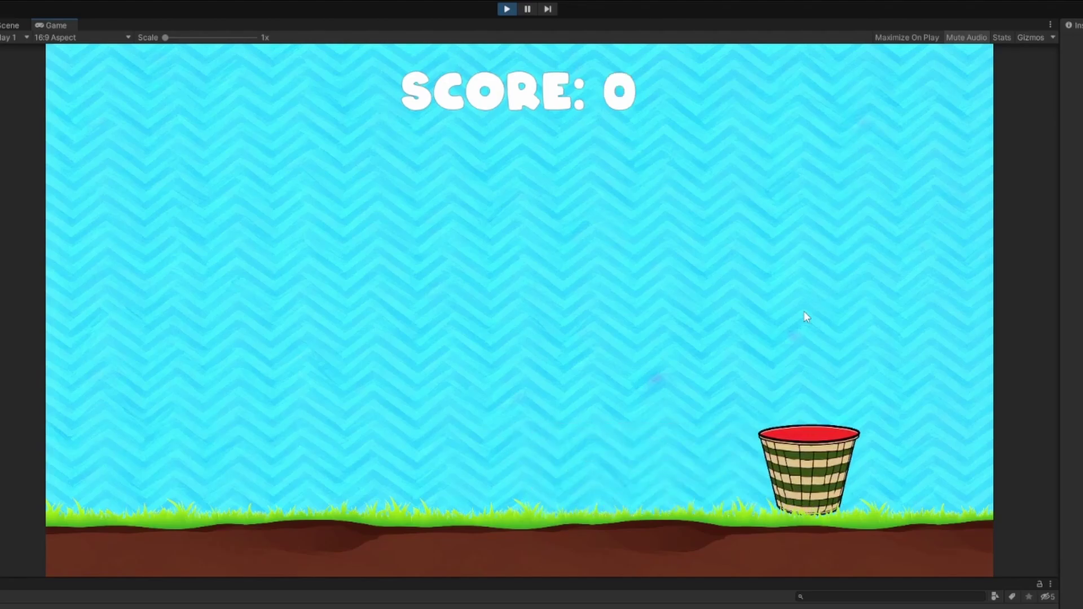
key(Left)
key(Right)
key(Left)
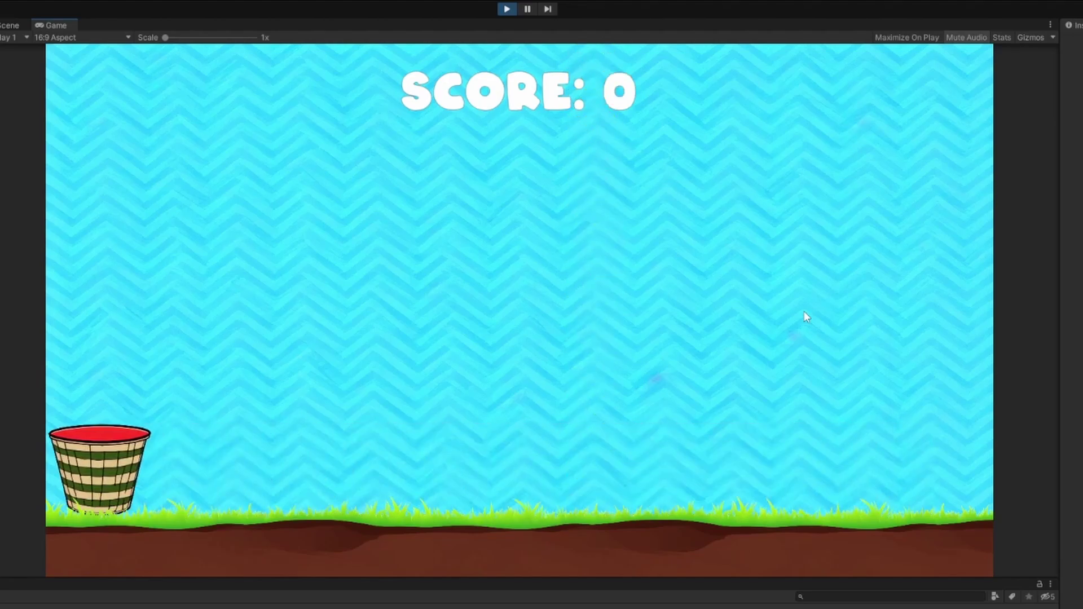
key(Right)
key(Left)
key(Right)
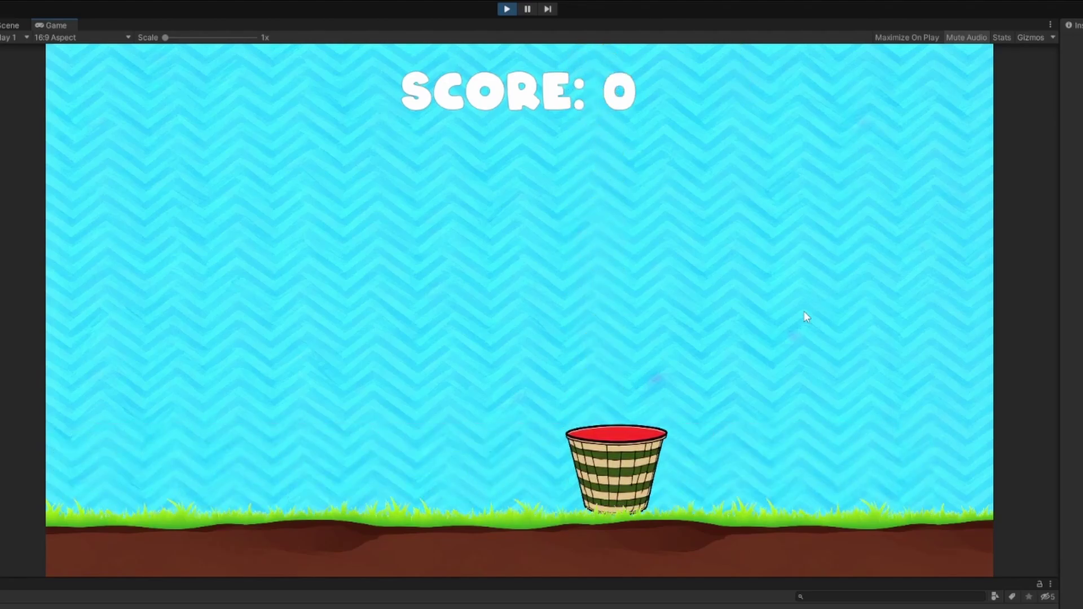
key(Left)
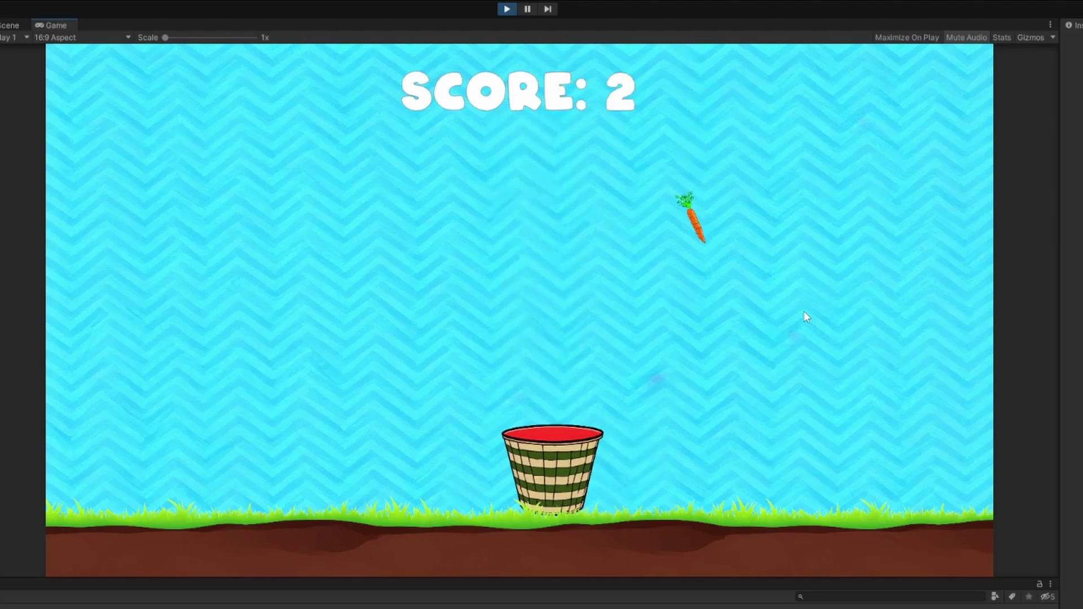
key(Right)
key(Left)
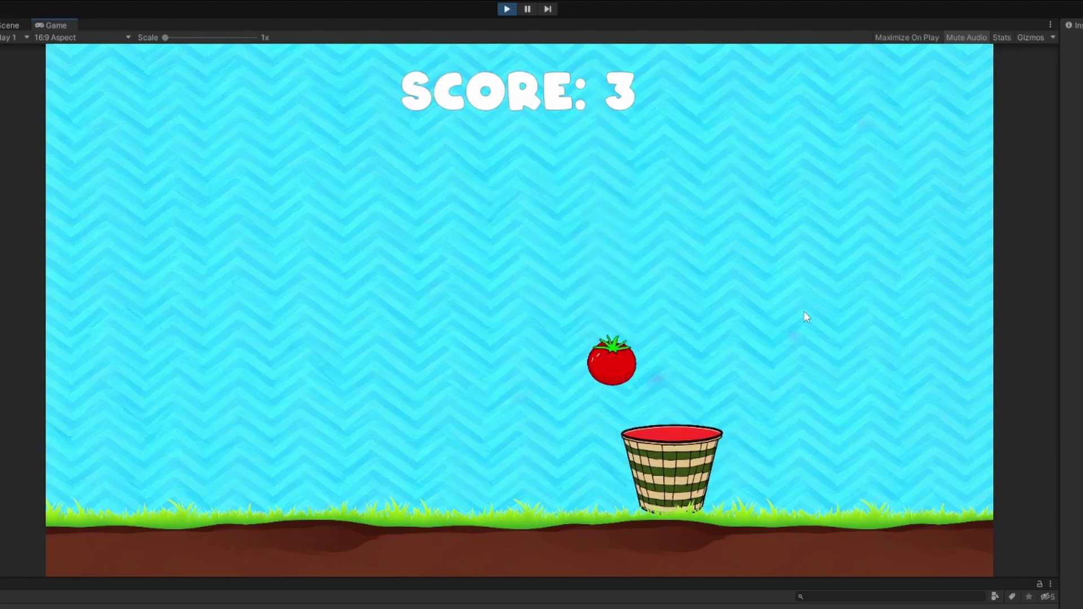